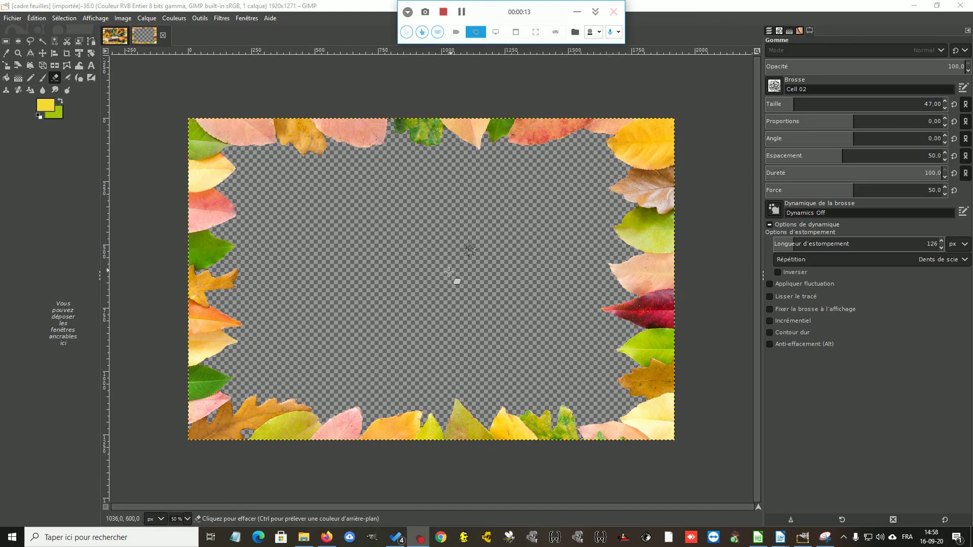
- Save the leaf frame image as cadre feuilles.xcf in the 009 - utiliser la gomme folder, replacing the existing file
{"action": "left_click", "coordinate": [11, 19]}
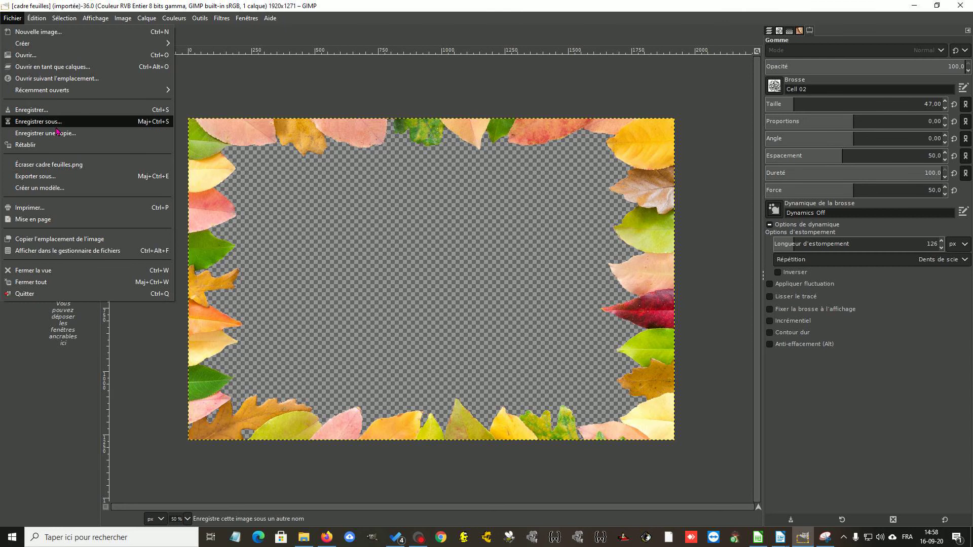
{"action": "left_click", "coordinate": [43, 110]}
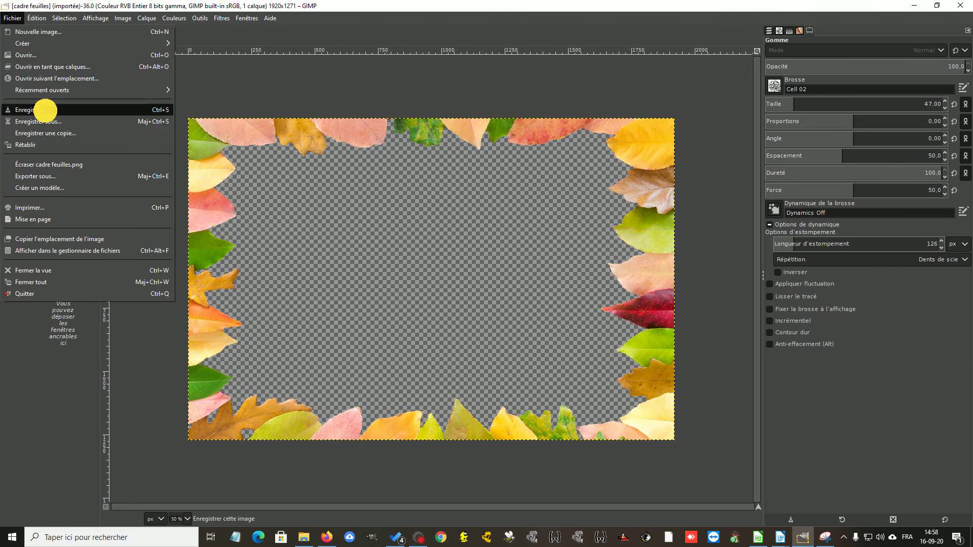
{"action": "left_click", "coordinate": [234, 70]}
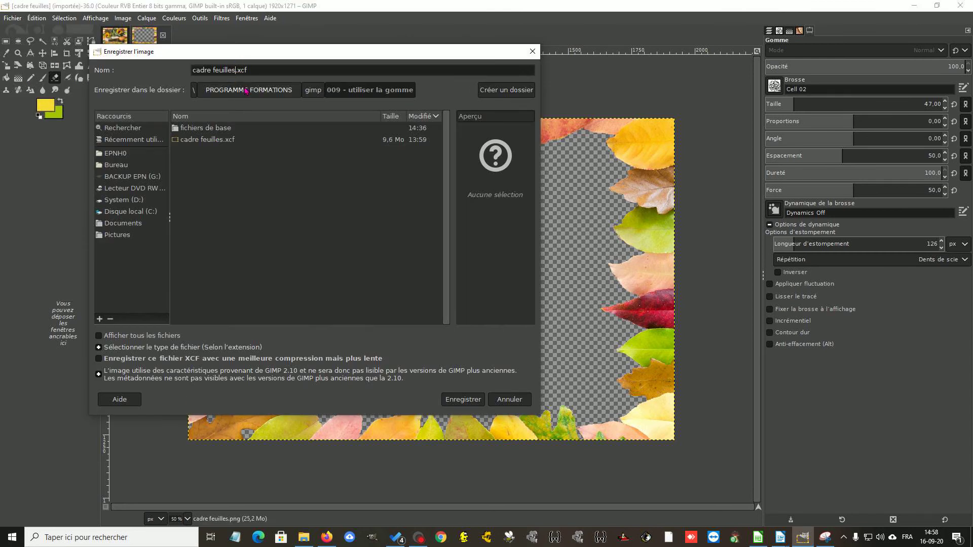
{"action": "key", "text": "Return"}
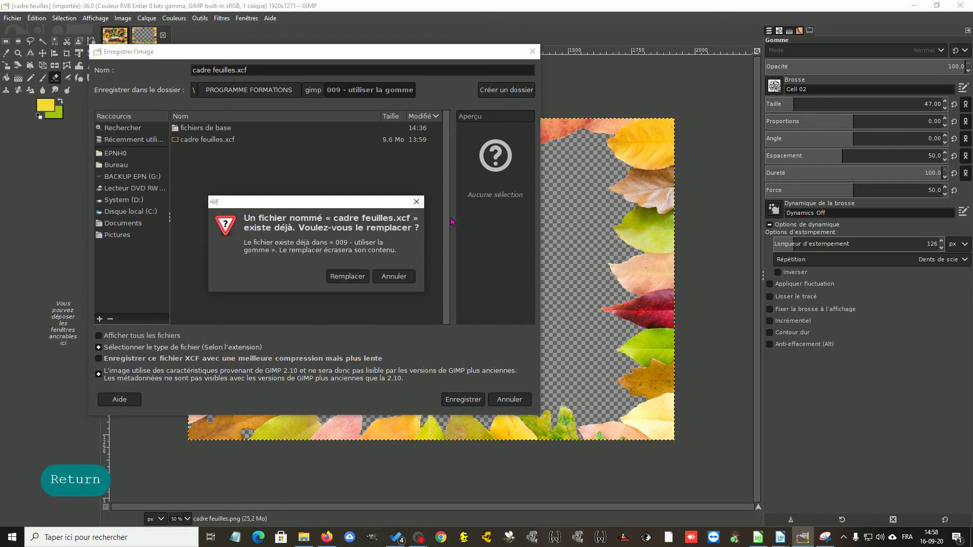
{"action": "left_click", "coordinate": [356, 279]}
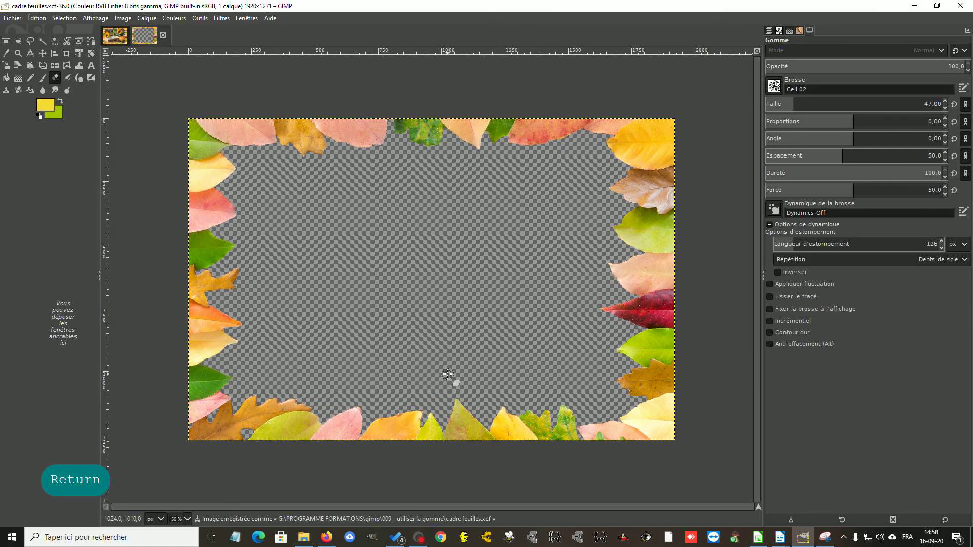
- Export the leaf frame as cadre feuilles.png in the same folder, overwriting the existing file and keeping the proposed PNG options
{"action": "left_click", "coordinate": [13, 19]}
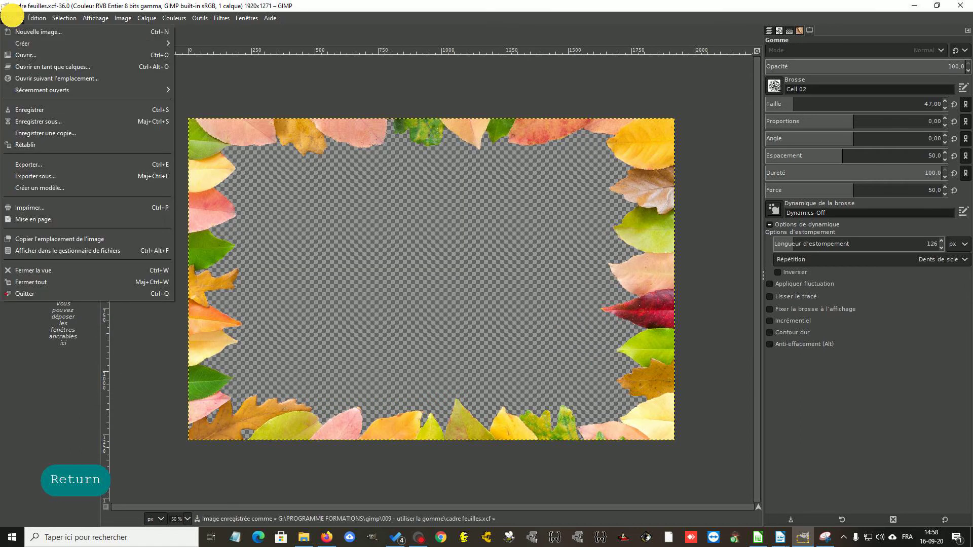
{"action": "left_click", "coordinate": [51, 177]}
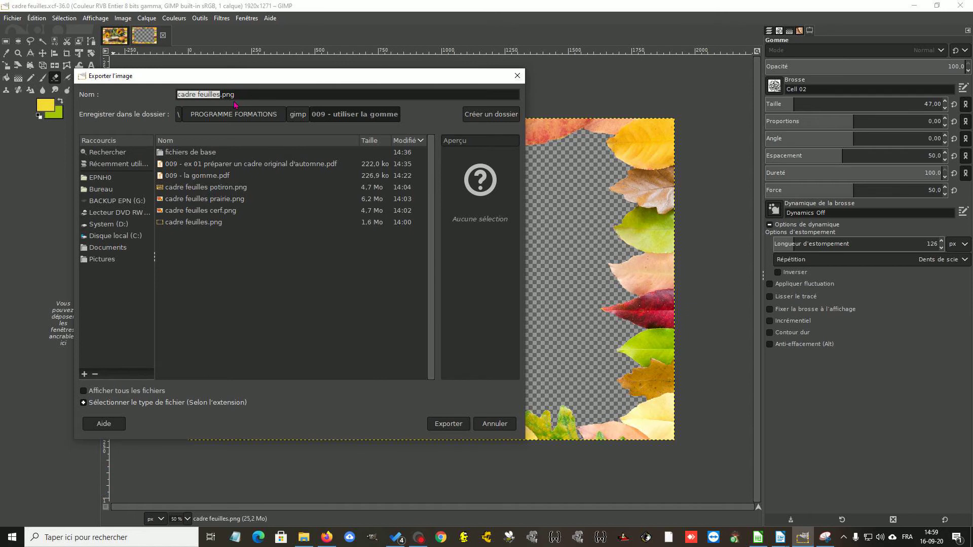
{"action": "left_click", "coordinate": [448, 423]}
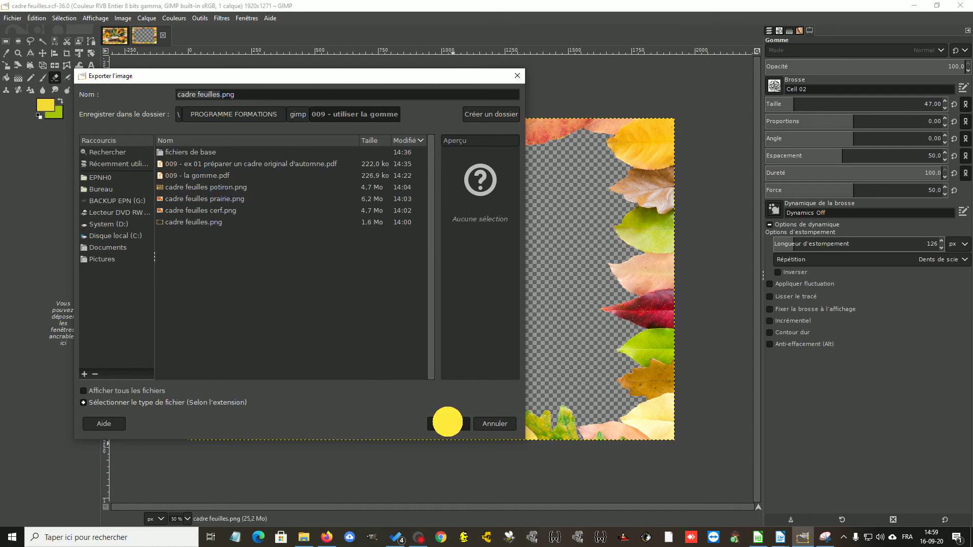
{"action": "left_click", "coordinate": [332, 301]}
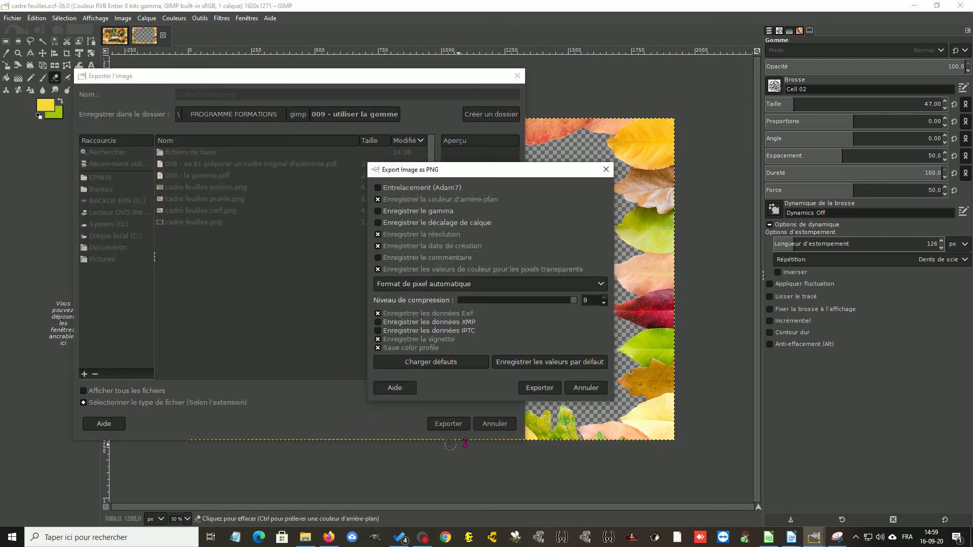
{"action": "left_click", "coordinate": [539, 388]}
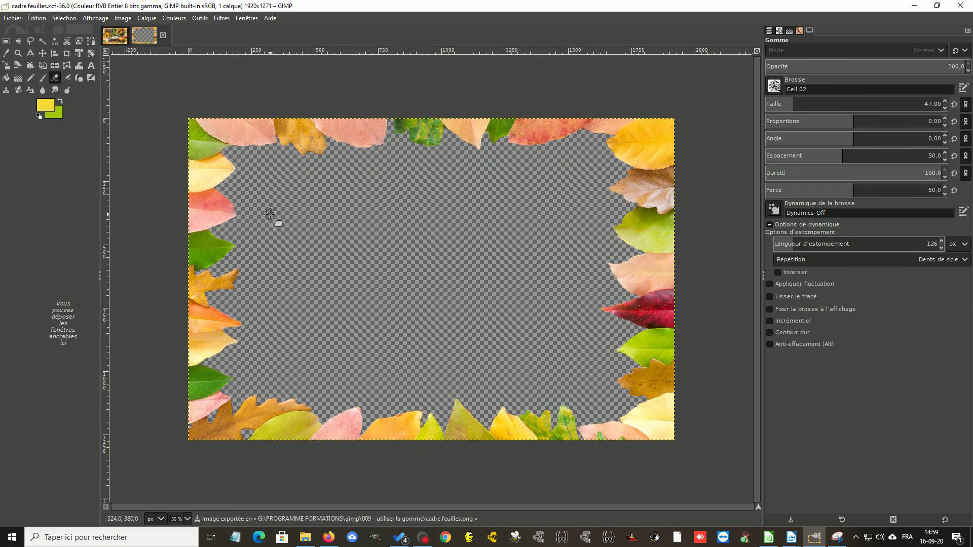
- Open brame.jpg from the fichiers de base folder as a layer in the leaf frame image and lower it beneath the frame layer
{"action": "left_click", "coordinate": [114, 36]}
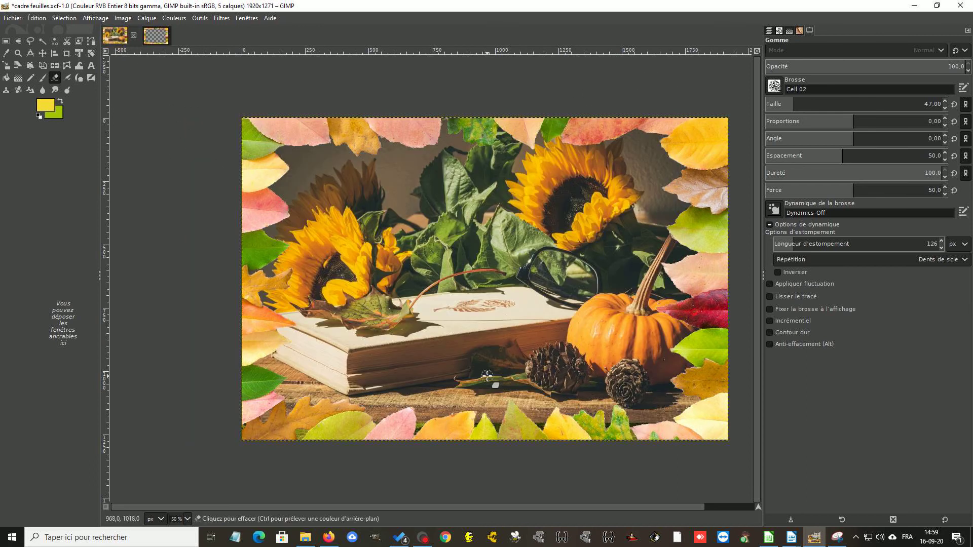
{"action": "left_click", "coordinate": [156, 39]}
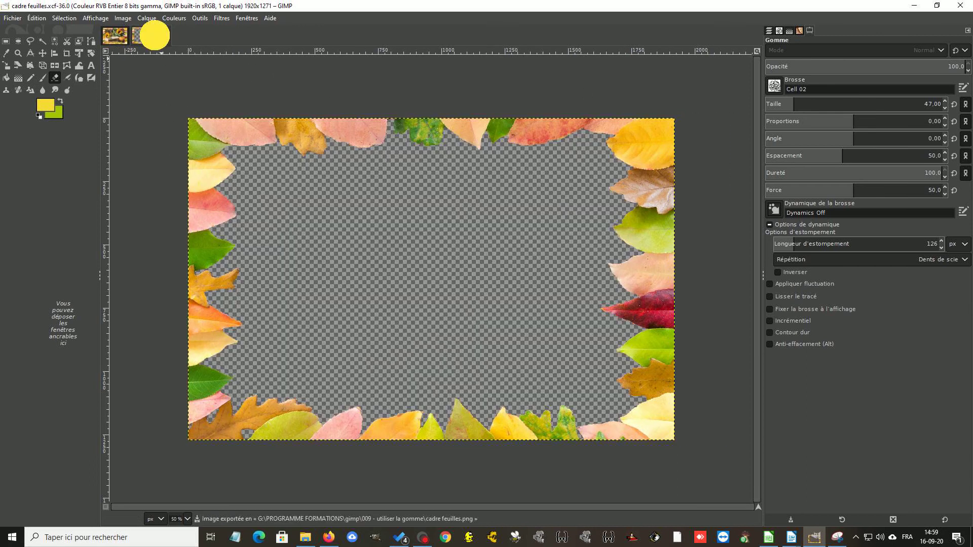
{"action": "left_click", "coordinate": [11, 19]}
{"action": "left_click", "coordinate": [30, 67]}
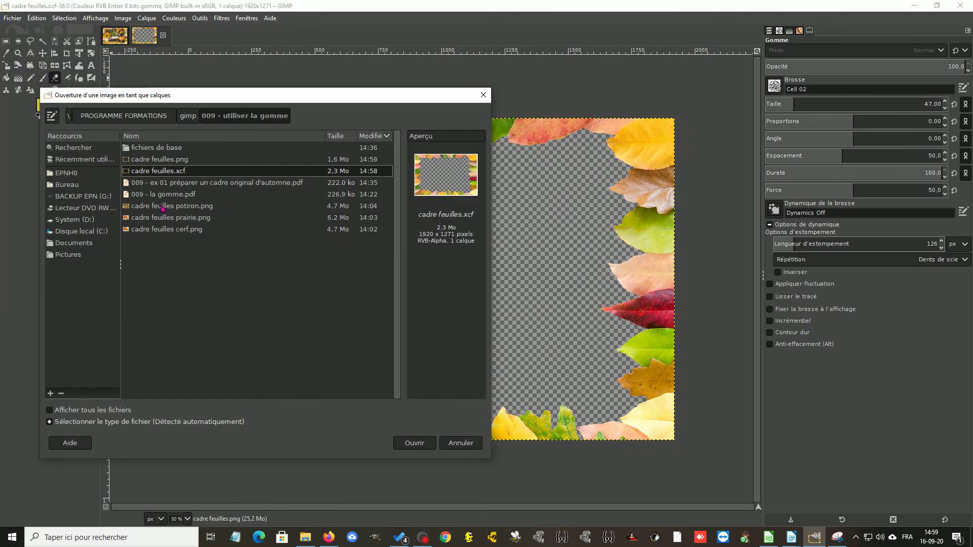
{"action": "left_click", "coordinate": [156, 148]}
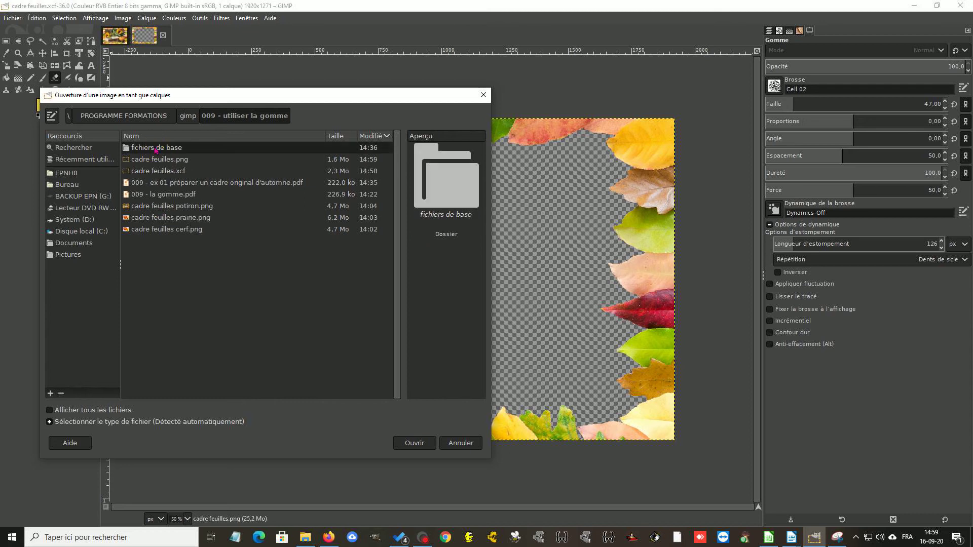
{"action": "double_click", "coordinate": [157, 148]}
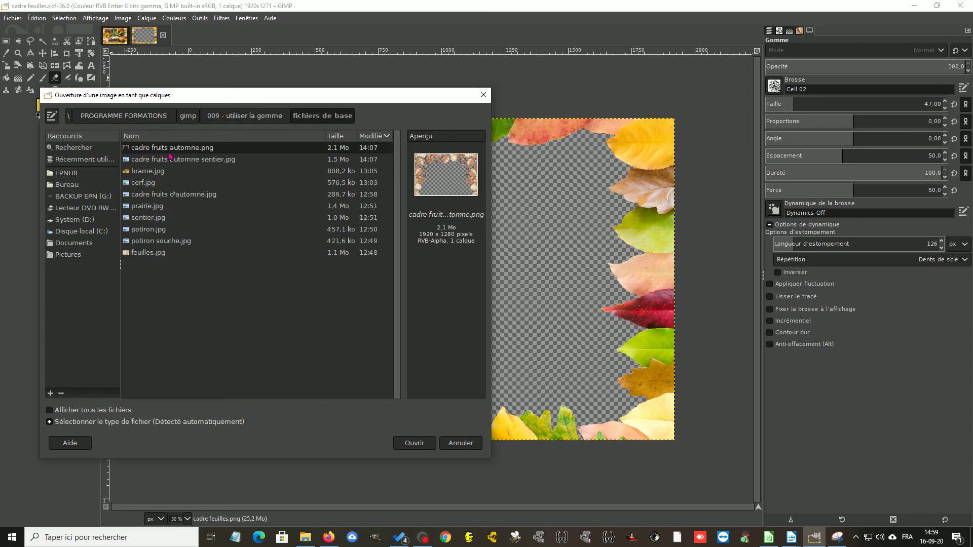
{"action": "left_click", "coordinate": [148, 172]}
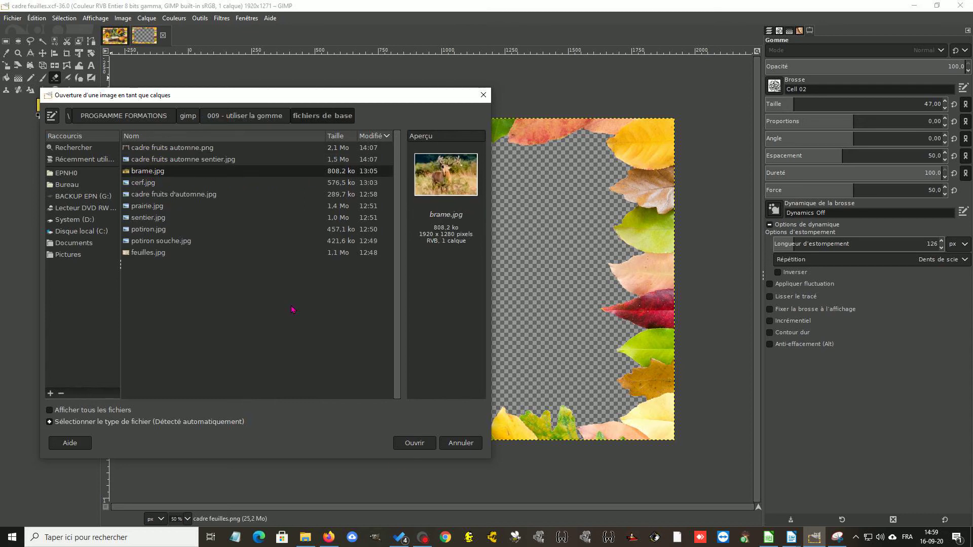
{"action": "left_click", "coordinate": [413, 445]}
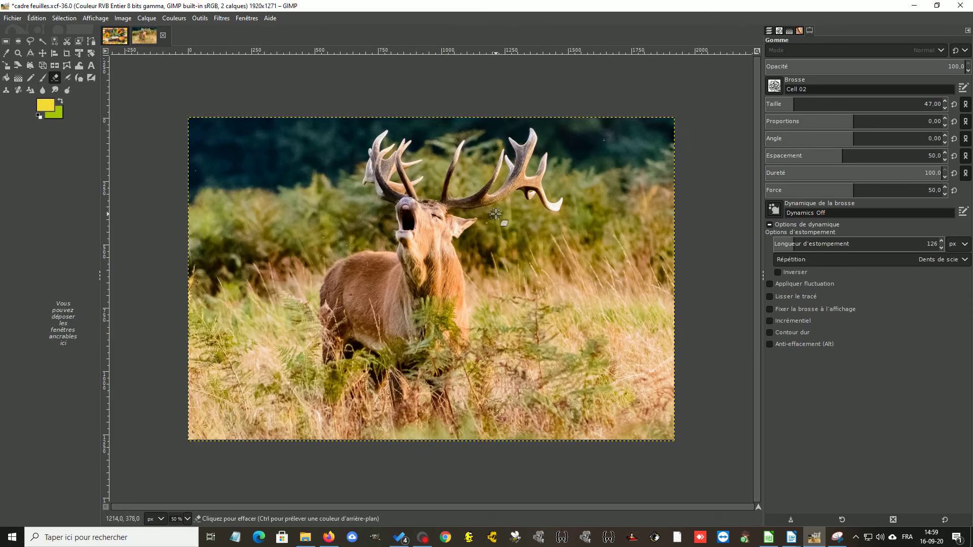
{"action": "left_click", "coordinate": [768, 33]}
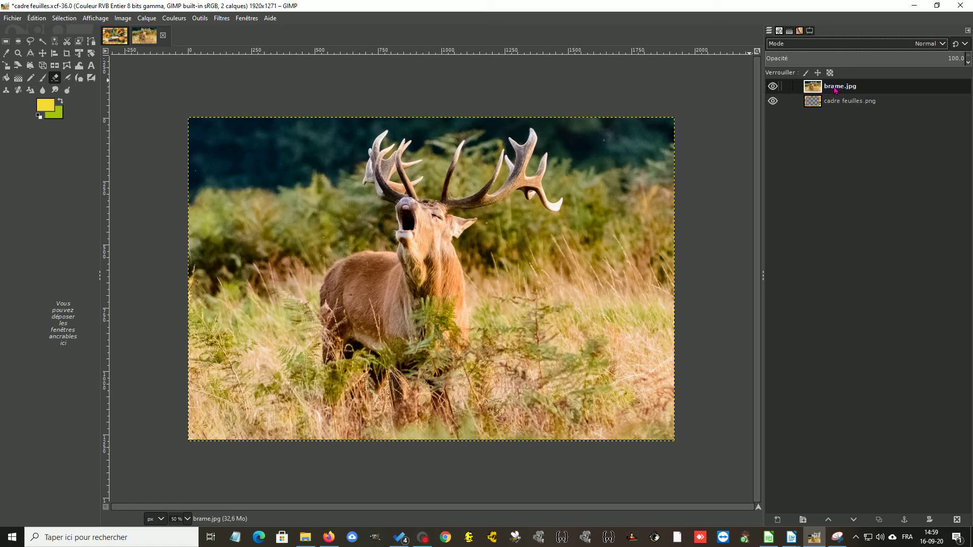
{"action": "left_click", "coordinate": [854, 522]}
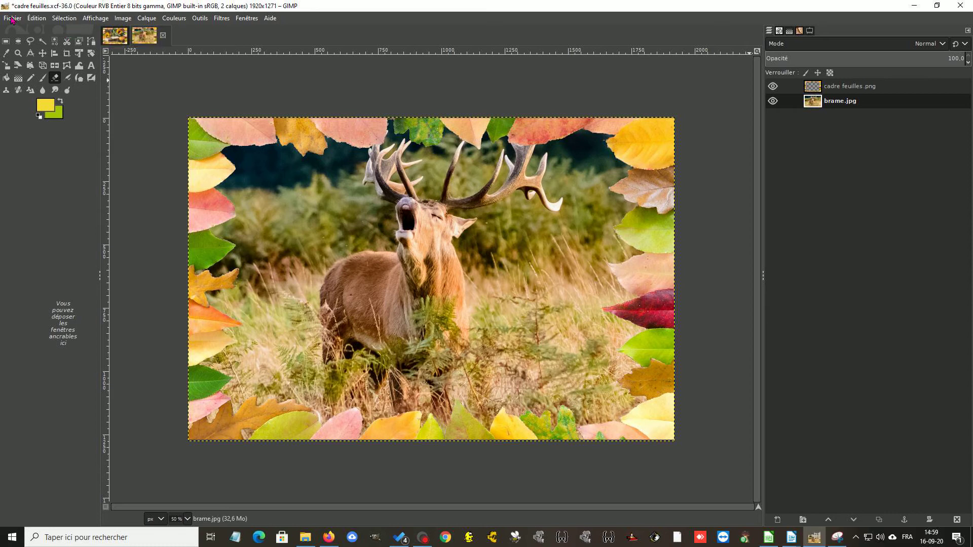
- Open prairie.jpg from the fichiers de base folder as a layer between the leaf frame and brame.jpg
{"action": "left_click", "coordinate": [11, 19]}
{"action": "left_click", "coordinate": [41, 69]}
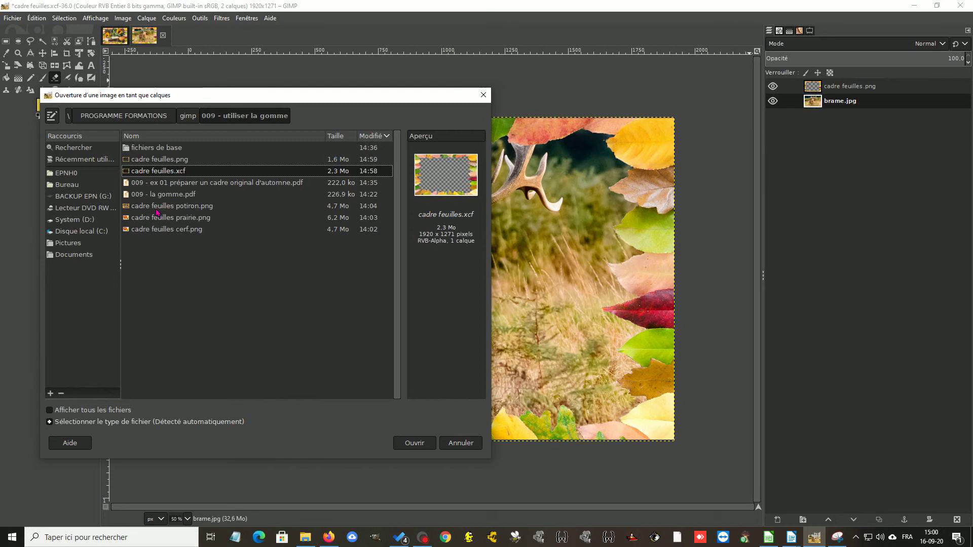
{"action": "double_click", "coordinate": [160, 148]}
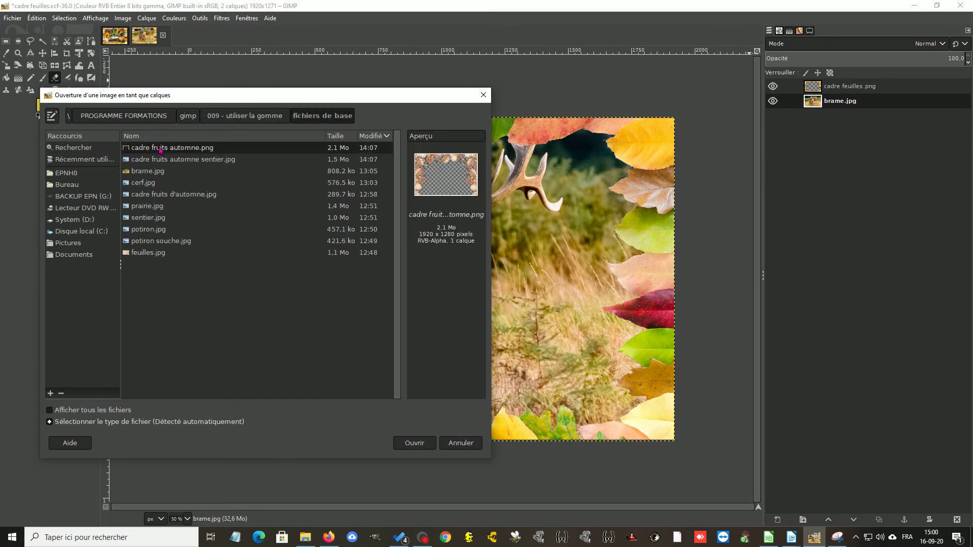
{"action": "left_click", "coordinate": [142, 184]}
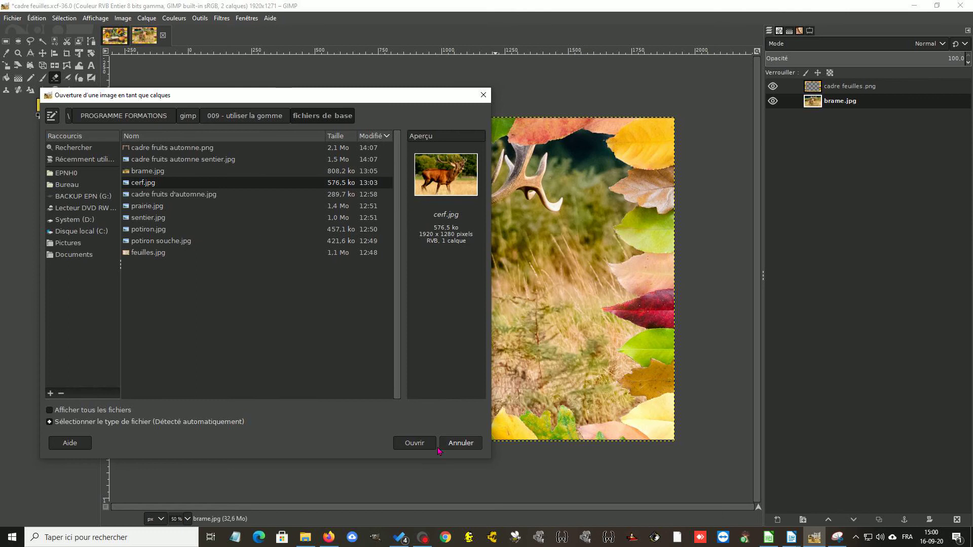
{"action": "left_click", "coordinate": [145, 206]}
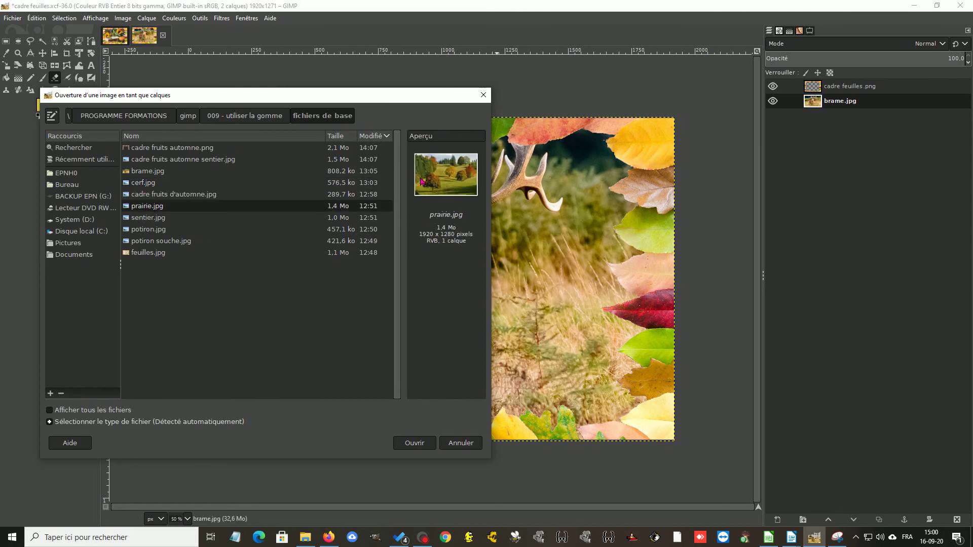
{"action": "left_click", "coordinate": [408, 442]}
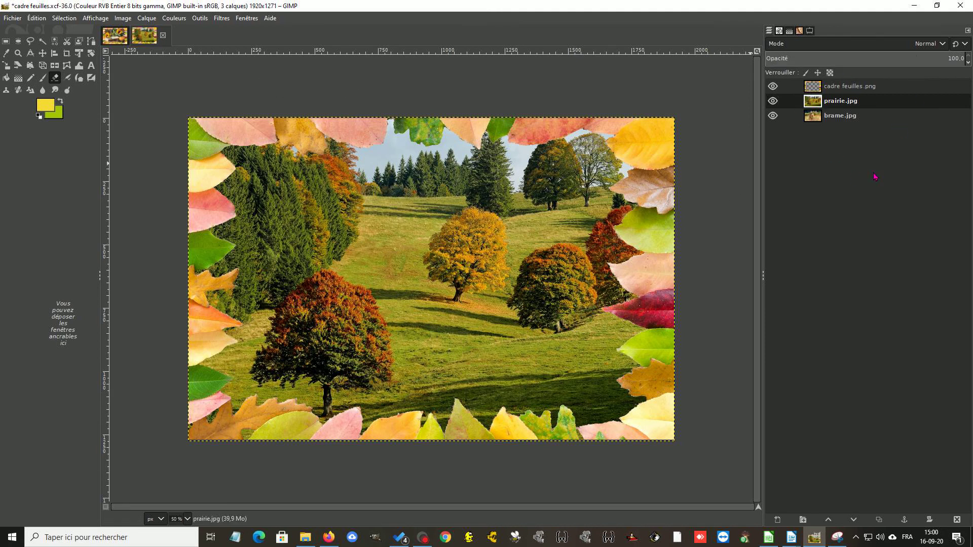
- Open potiron souche.jpg from the fichiers de base folder as a layer directly beneath the leaf frame
{"action": "left_click", "coordinate": [10, 18]}
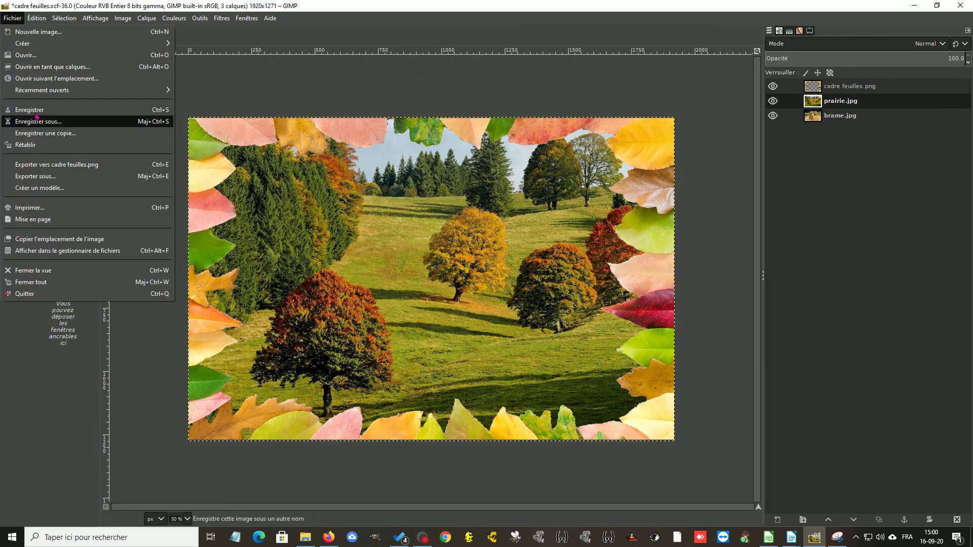
{"action": "left_click", "coordinate": [51, 67]}
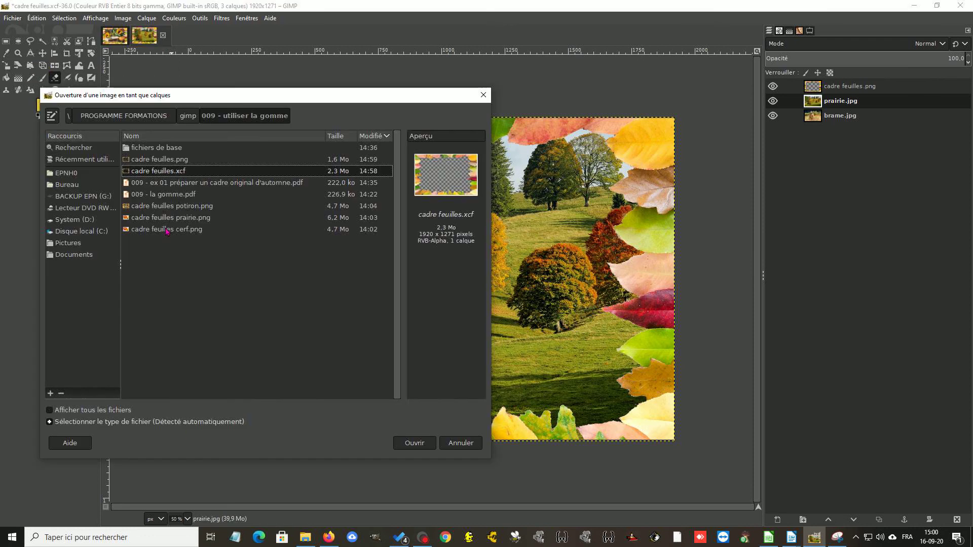
{"action": "double_click", "coordinate": [163, 149]}
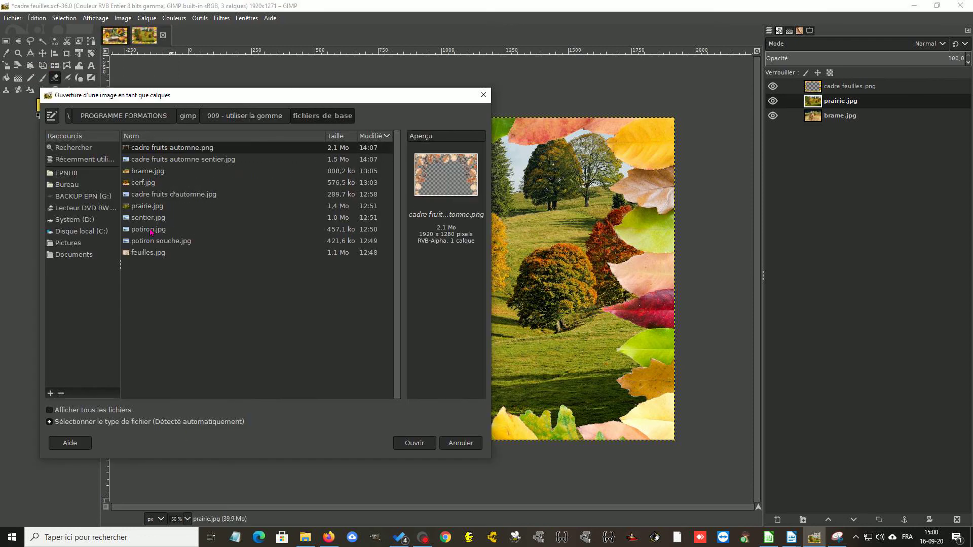
{"action": "left_click", "coordinate": [151, 231]}
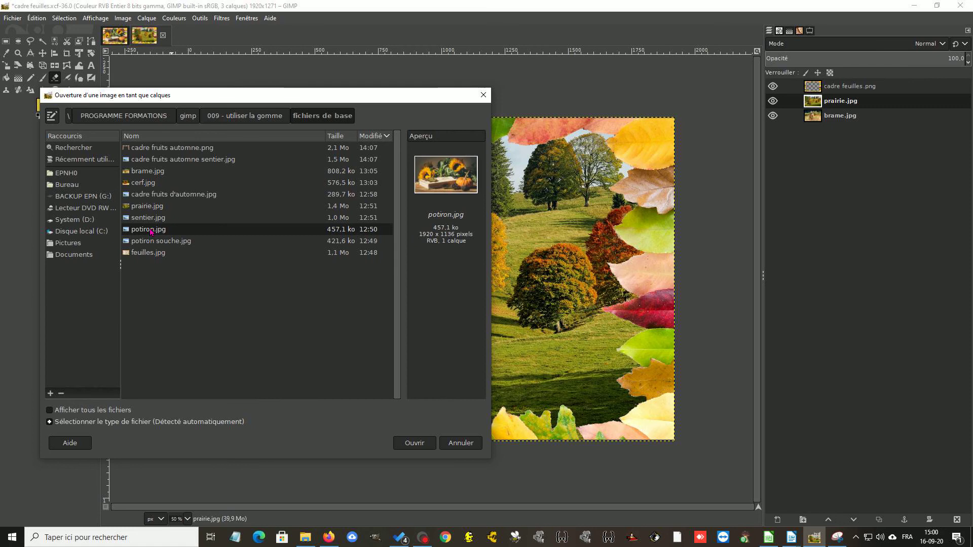
{"action": "left_click", "coordinate": [151, 242]}
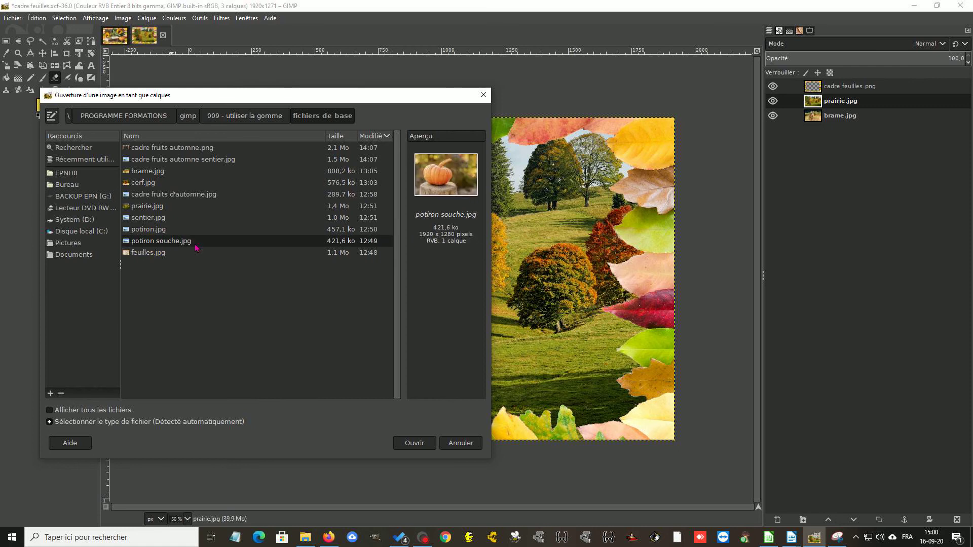
{"action": "left_click", "coordinate": [414, 444]}
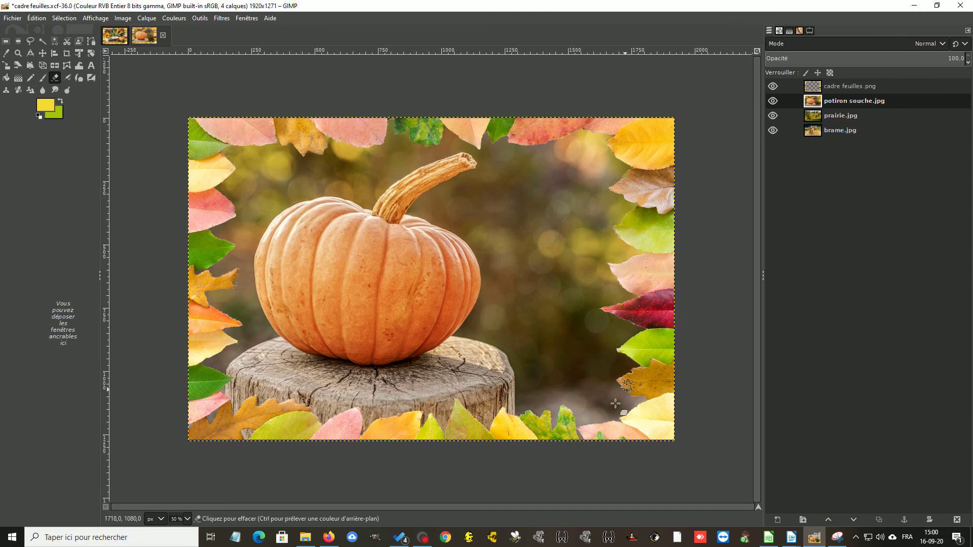
- Open potiron.jpg from the fichiers de base folder as a layer directly beneath the leaf frame
{"action": "left_click", "coordinate": [13, 18]}
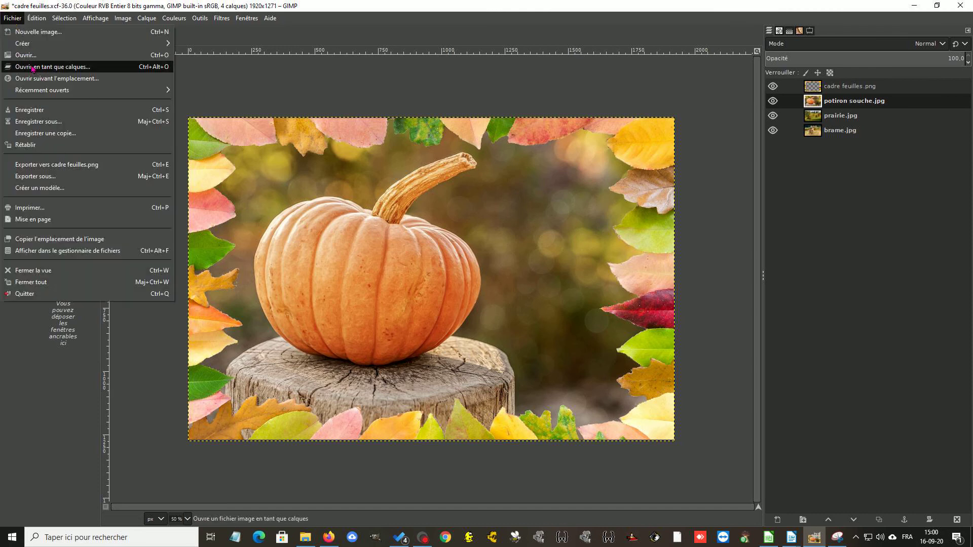
{"action": "left_click", "coordinate": [32, 67]}
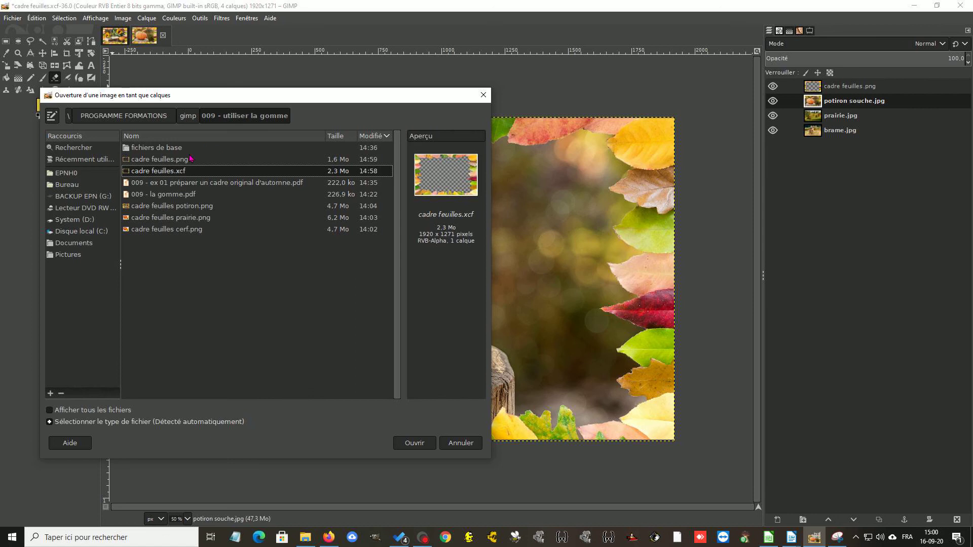
{"action": "double_click", "coordinate": [150, 148]}
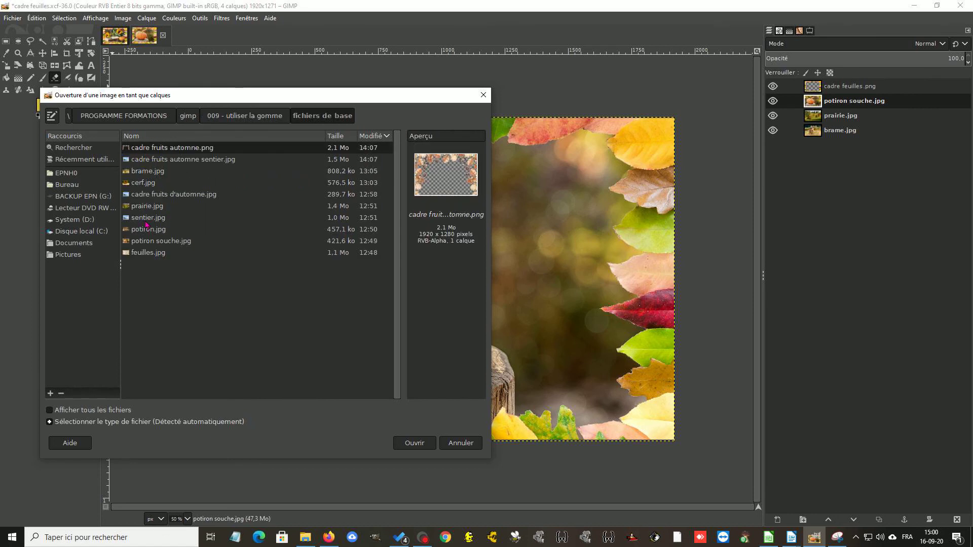
{"action": "left_click", "coordinate": [150, 172]}
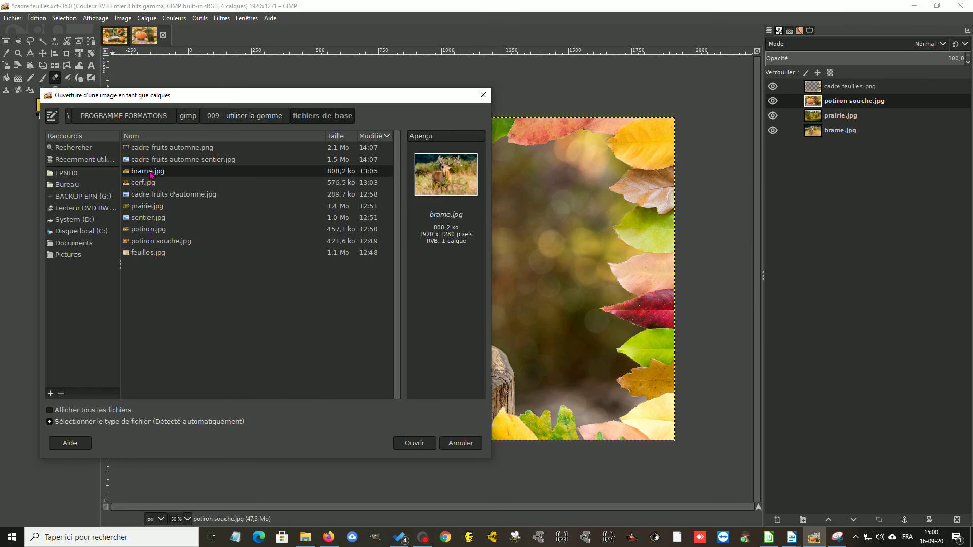
{"action": "left_click", "coordinate": [148, 185]}
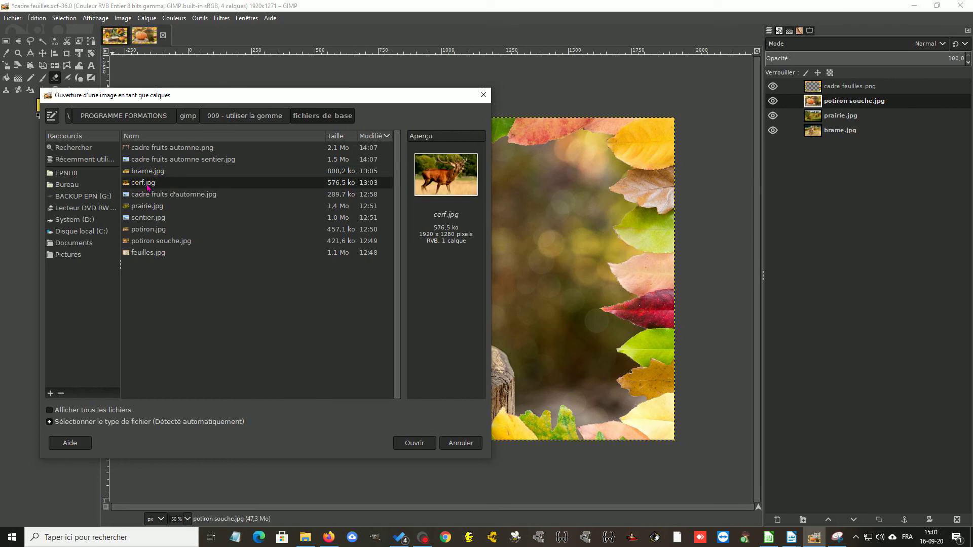
{"action": "left_click", "coordinate": [151, 206]}
{"action": "left_click", "coordinate": [150, 196]}
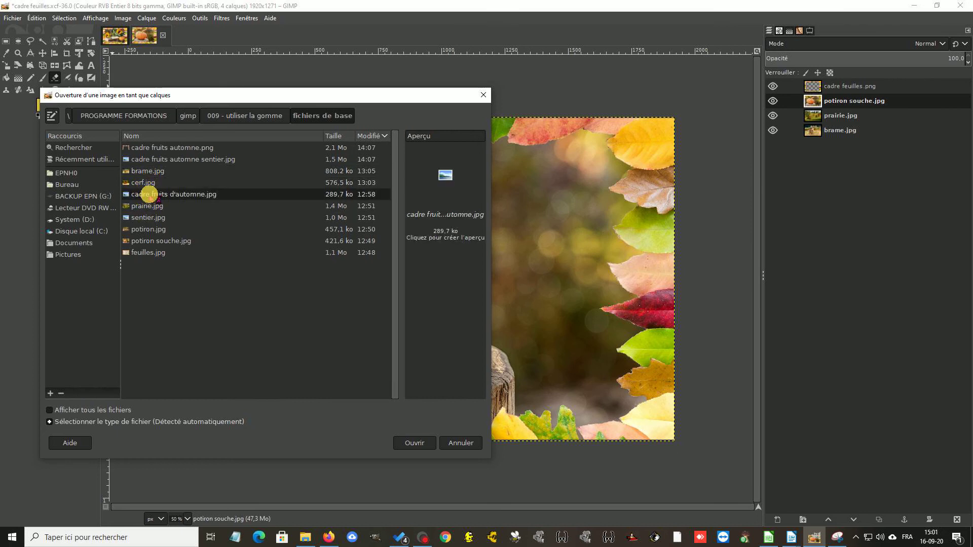
{"action": "left_click", "coordinate": [152, 232]}
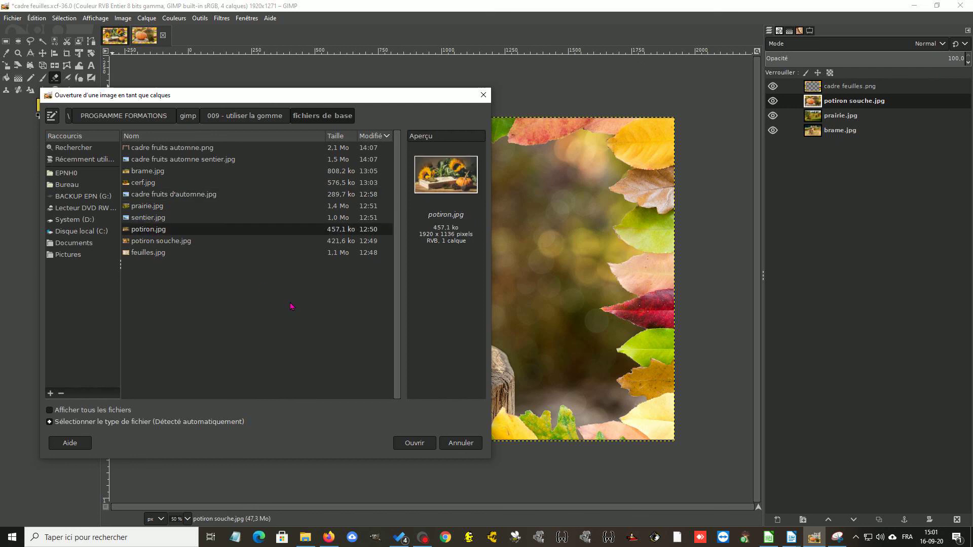
{"action": "left_click", "coordinate": [409, 442]}
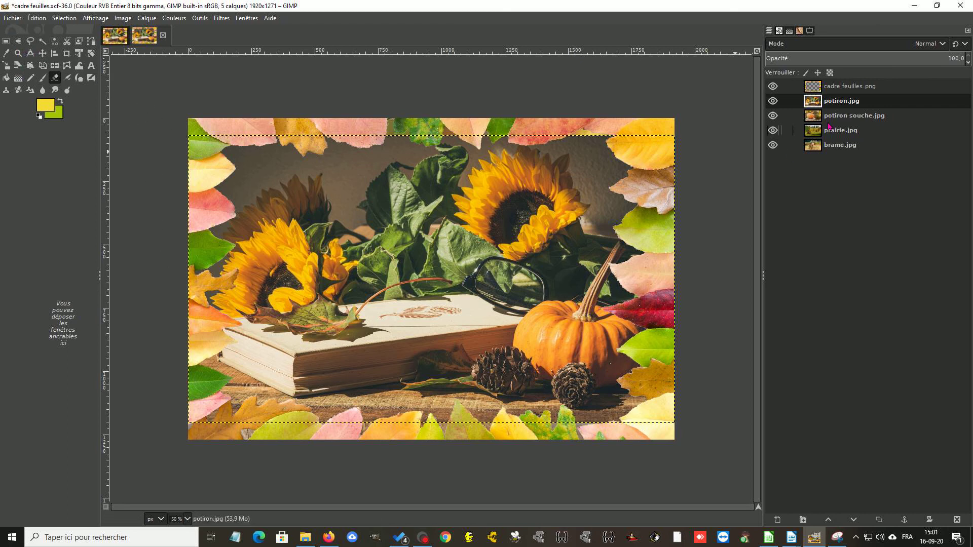
- Select the potiron.jpg layer with the Scale tool and hide the leaf frame, potiron souche.jpg, prairie.jpg and brame.jpg layers
{"action": "left_click", "coordinate": [841, 100]}
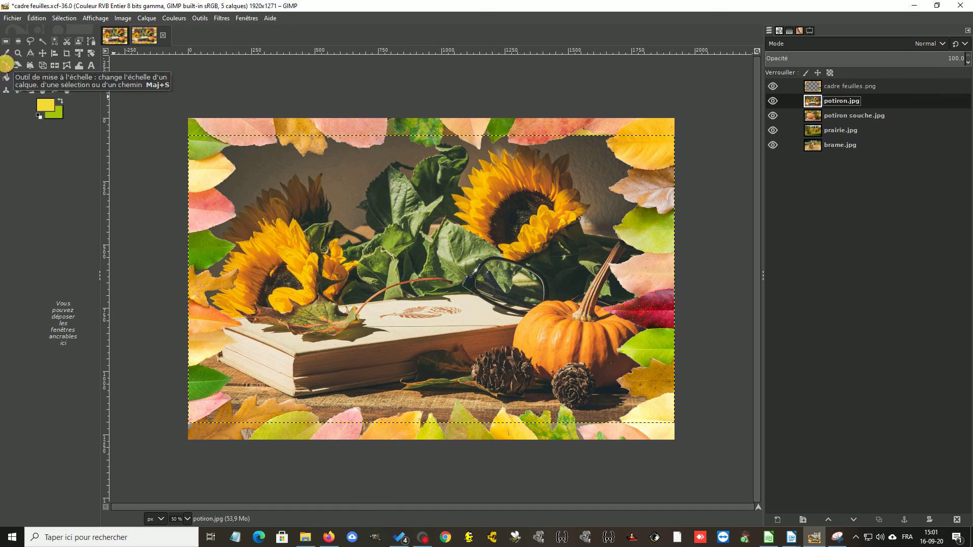
{"action": "left_click", "coordinate": [6, 66]}
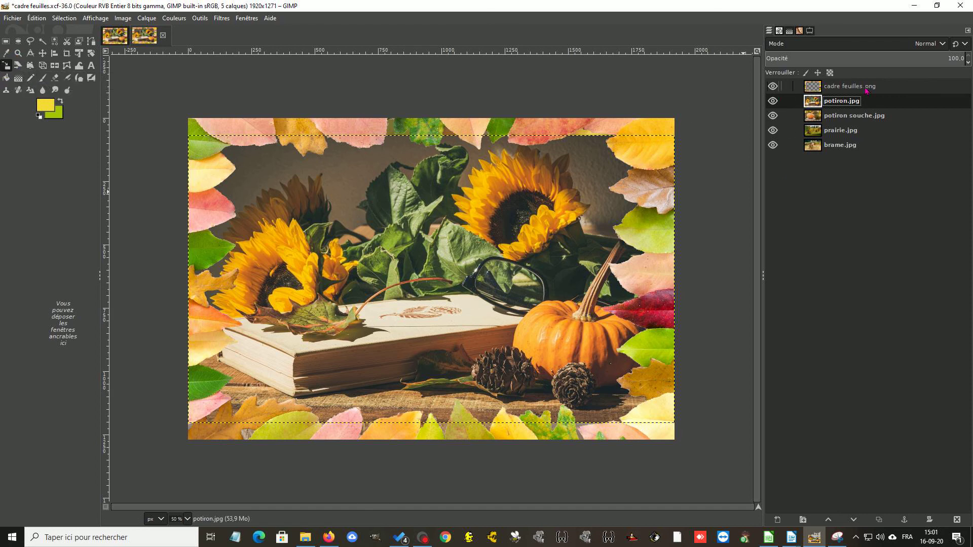
{"action": "left_click", "coordinate": [773, 87]}
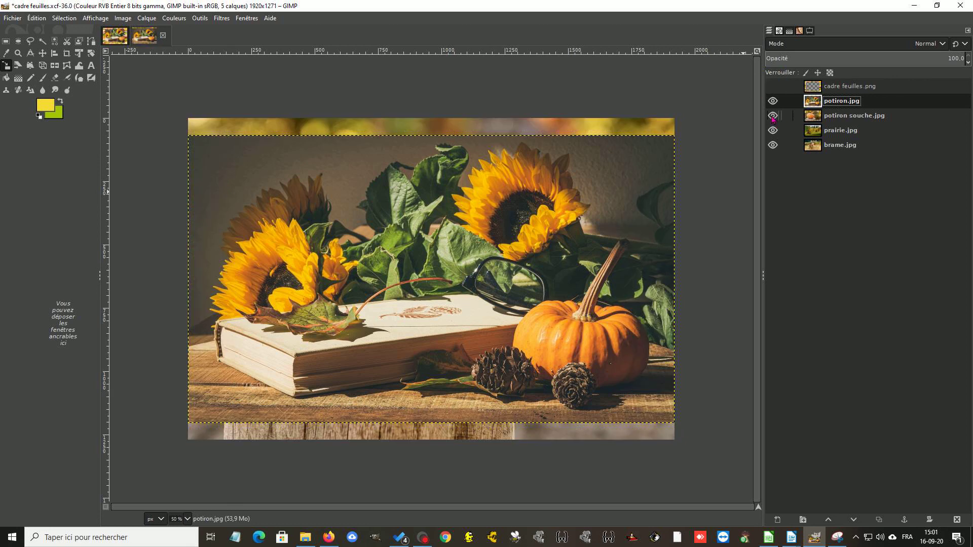
{"action": "left_click_drag", "start_coordinate": [772, 117], "coordinate": [774, 151]}
- Stretch the potiron.jpg layer vertically at both edges to about 1920 x 1266 px to fill the canvas, and show the leaf frame again
{"action": "left_click", "coordinate": [421, 140]}
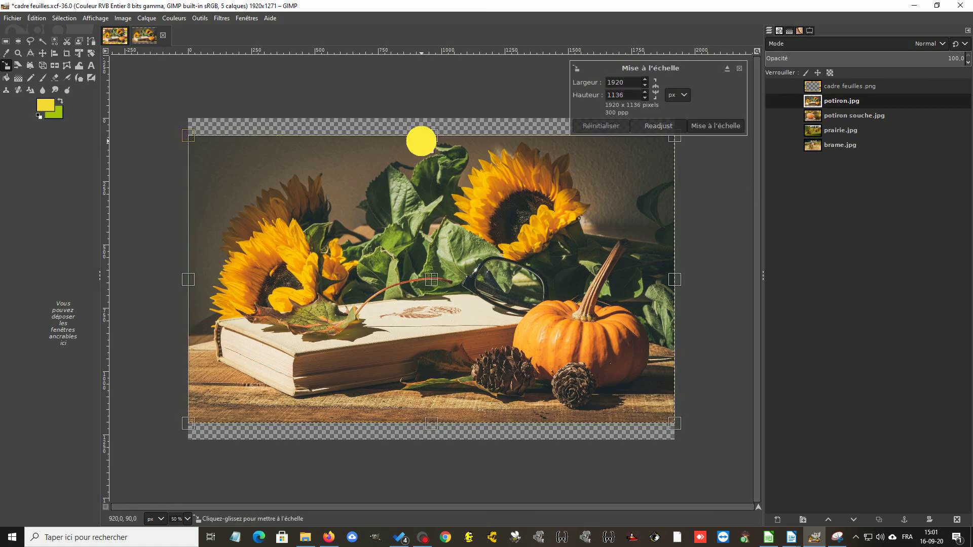
{"action": "left_click_drag", "start_coordinate": [432, 137], "coordinate": [432, 120]}
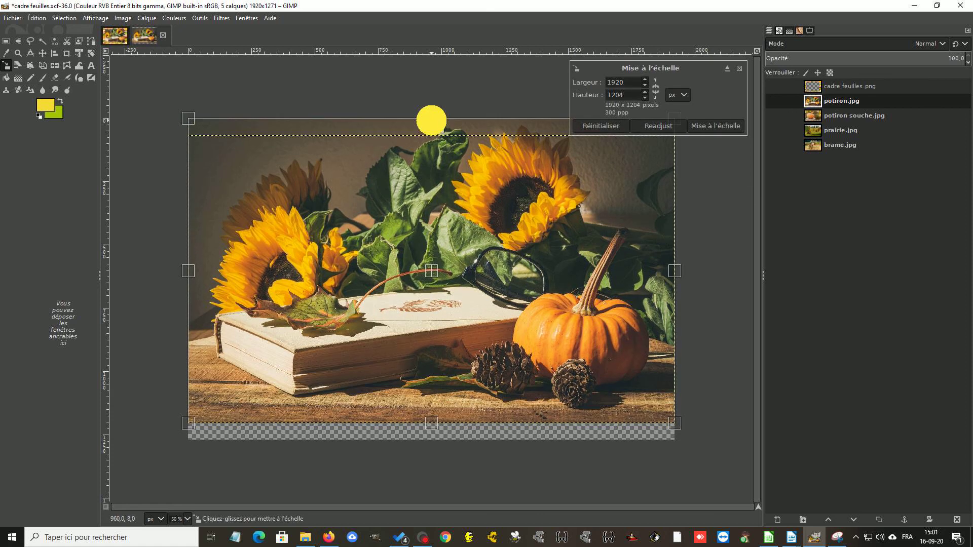
{"action": "left_click_drag", "start_coordinate": [431, 423], "coordinate": [431, 438]}
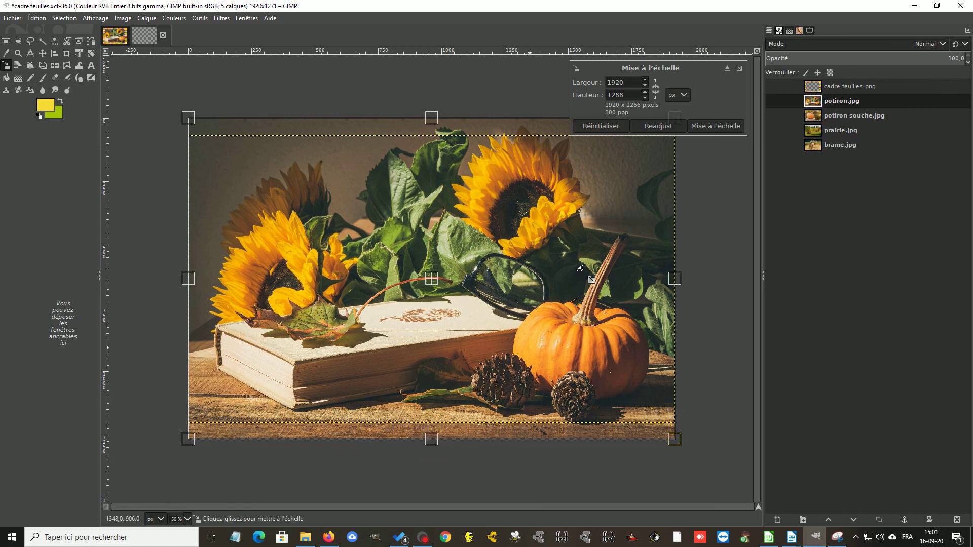
{"action": "left_click", "coordinate": [809, 31]}
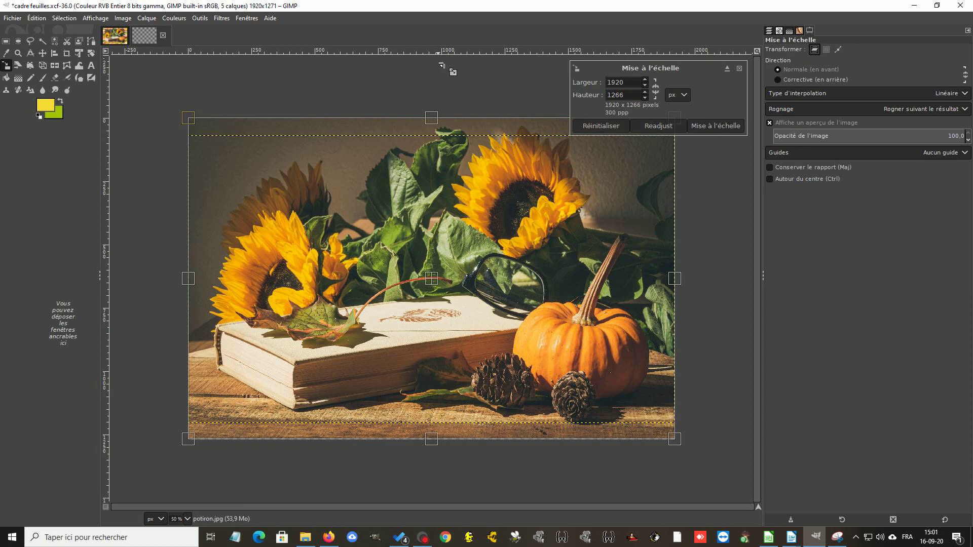
{"action": "key", "text": "Return"}
{"action": "key", "text": "Return"}
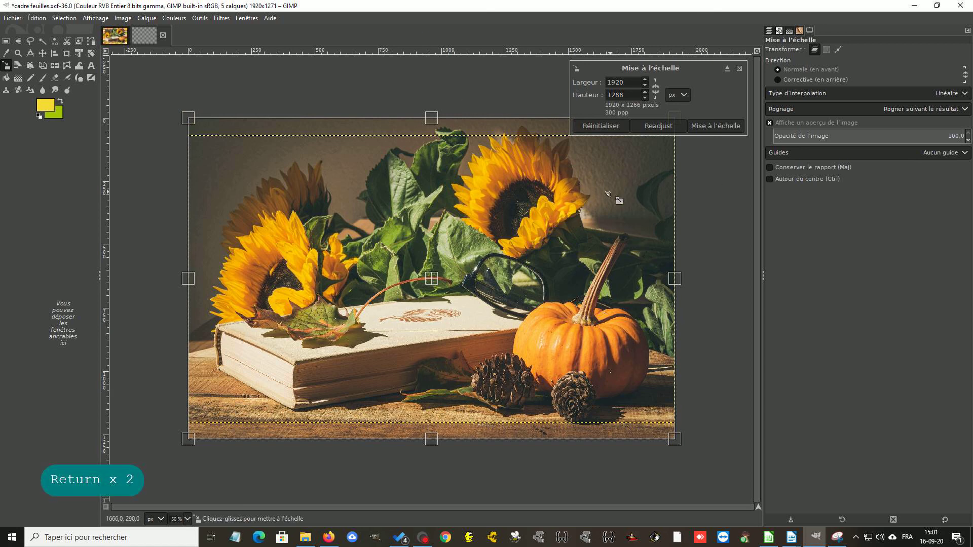
{"action": "key", "text": "Return"}
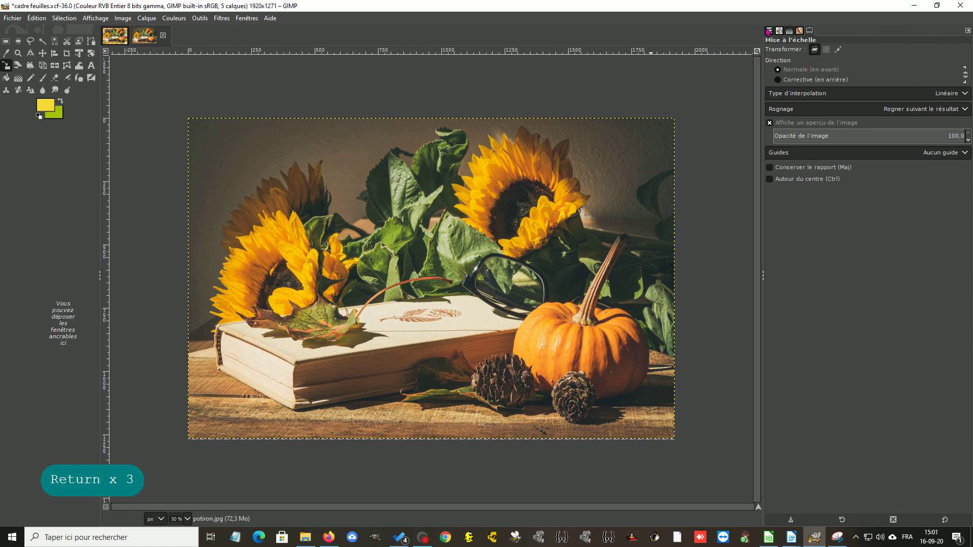
{"action": "left_click", "coordinate": [769, 31]}
{"action": "left_click", "coordinate": [773, 86]}
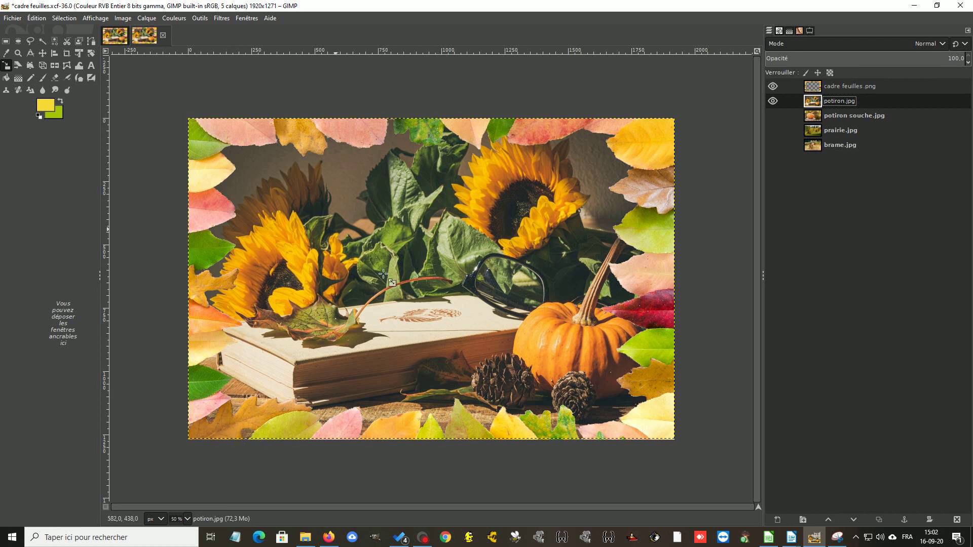
{"action": "left_click", "coordinate": [421, 537]}
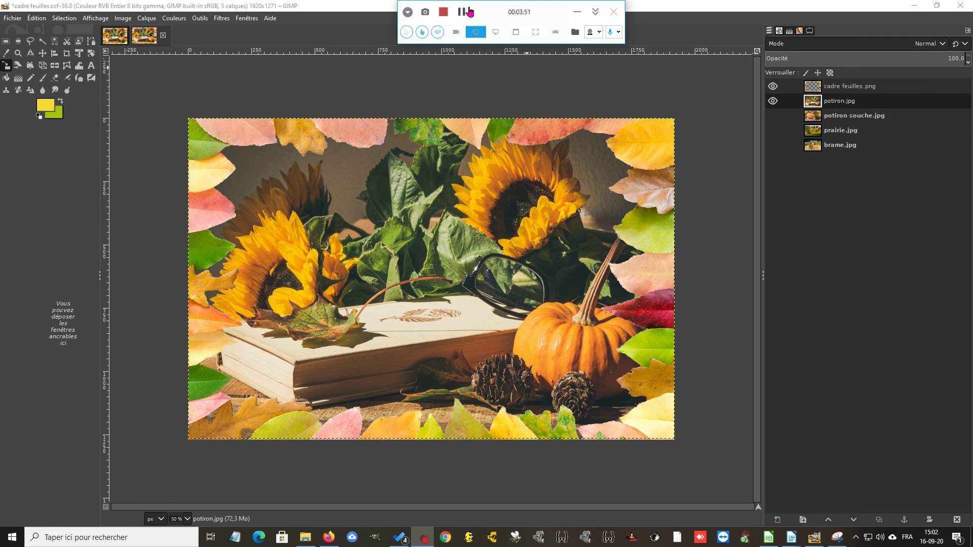